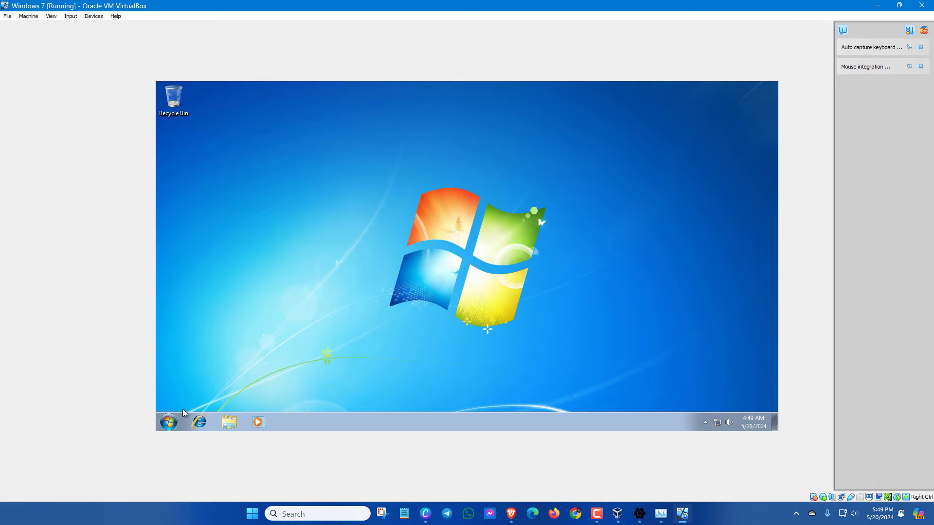
Step: Open and close the Windows 7 guest's Start menu to preview the finished VM
click(170, 421)
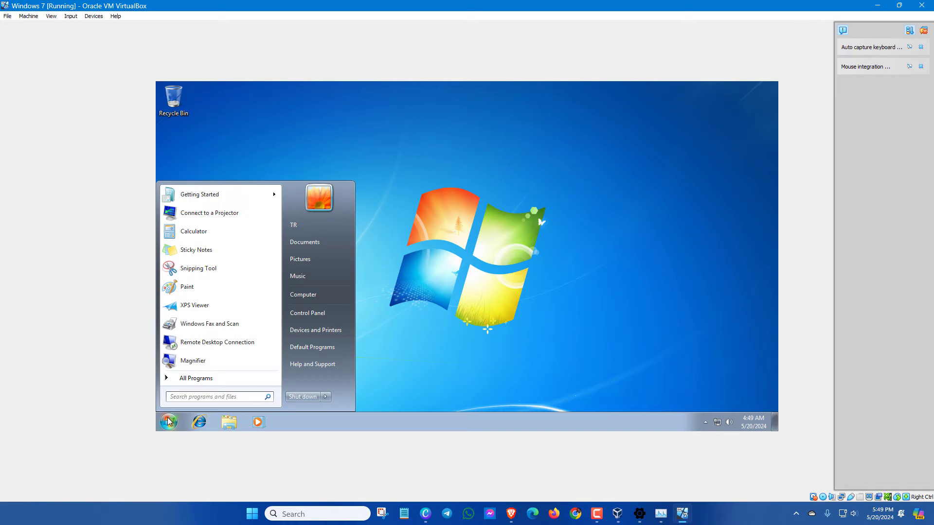
click(401, 230)
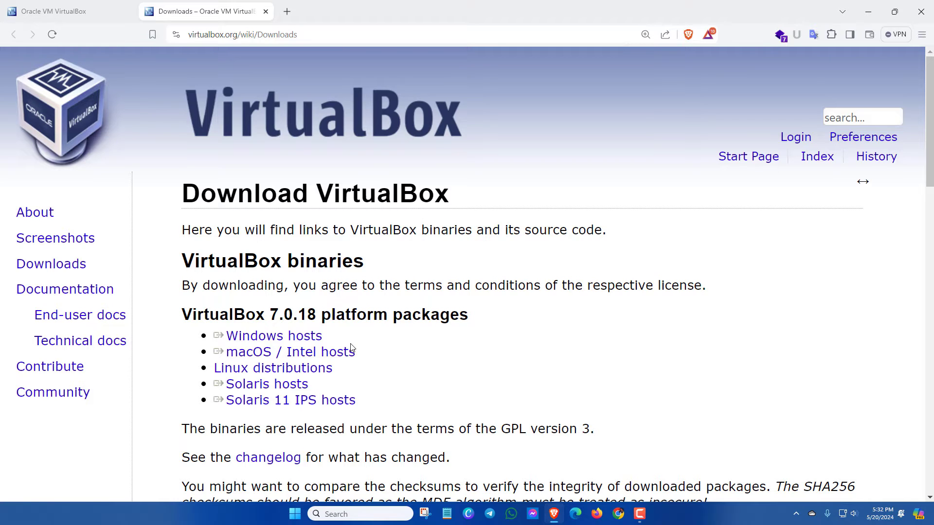
Step: Highlight the 'Windows hosts' package link on the VirtualBox Downloads page
drag(353, 347, 260, 341)
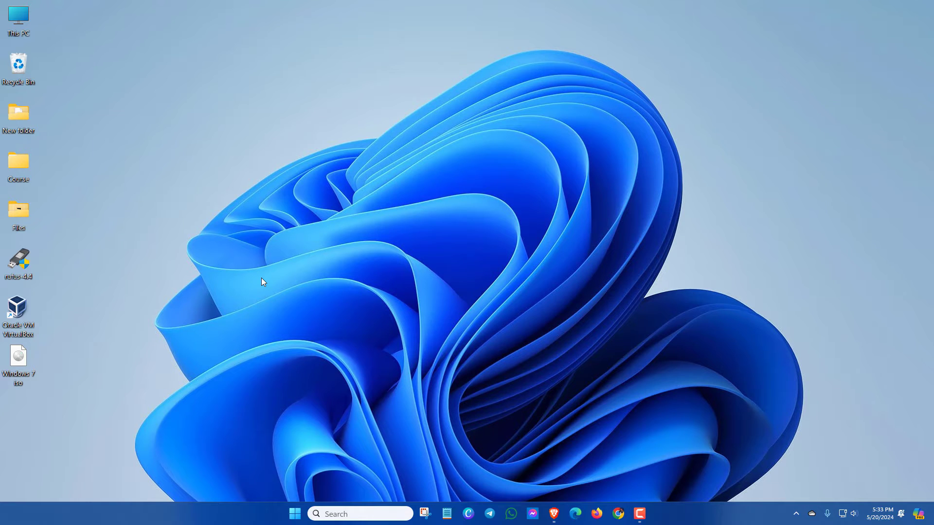
Step: Launch Oracle VM VirtualBox Manager from its desktop shortcut
double_click(16, 310)
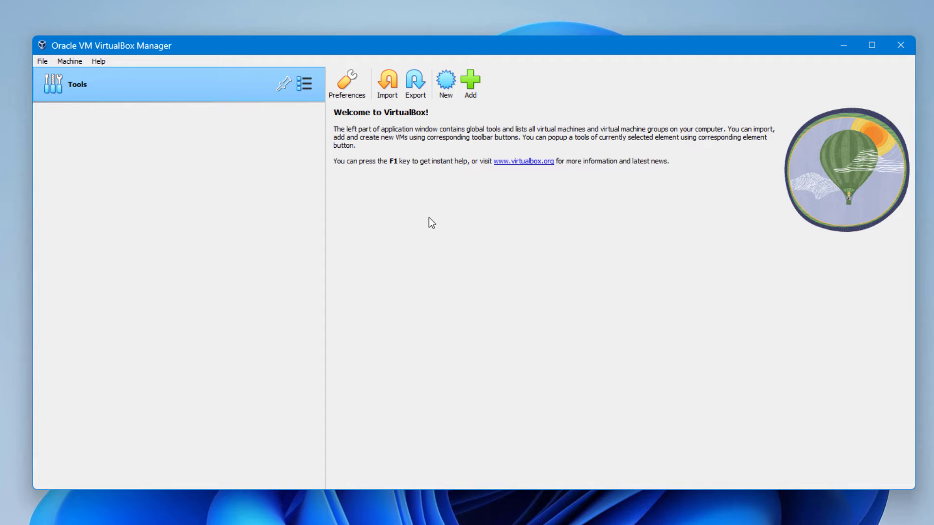
Step: Start a new virtual machine named 'Windows 7' in the default machine folder
click(446, 85)
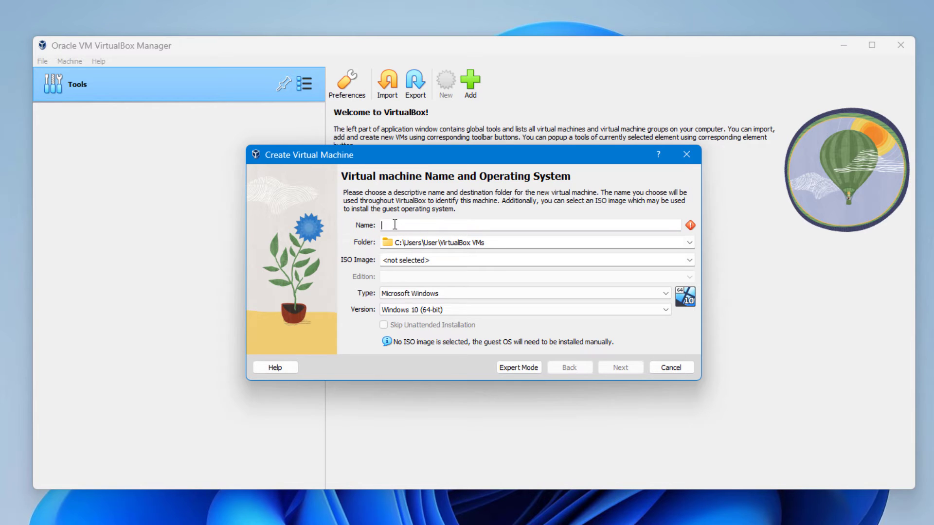
text(Windo)
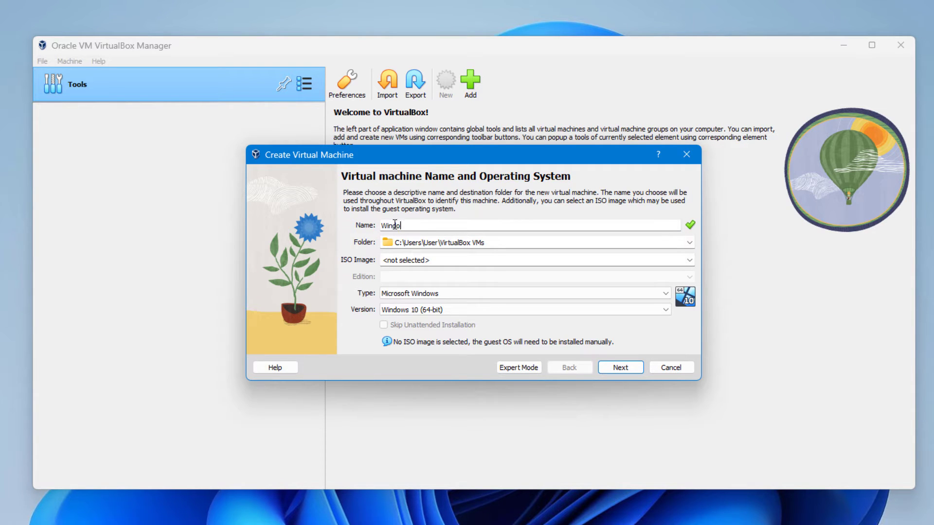
text(ws 7)
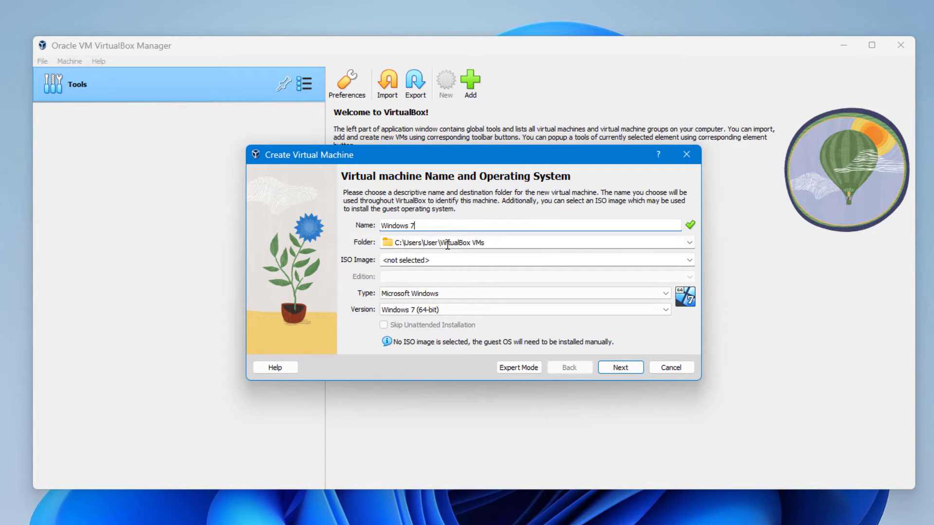
click(387, 245)
click(690, 244)
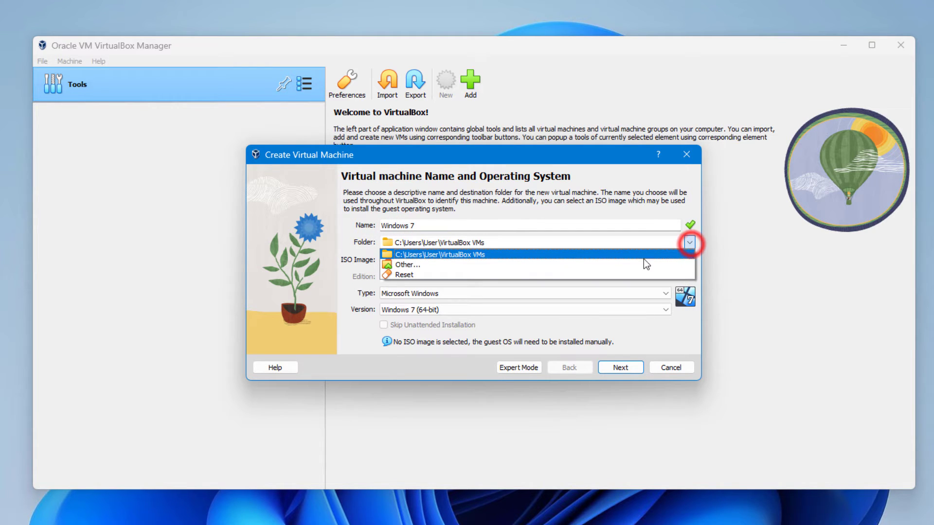
click(364, 252)
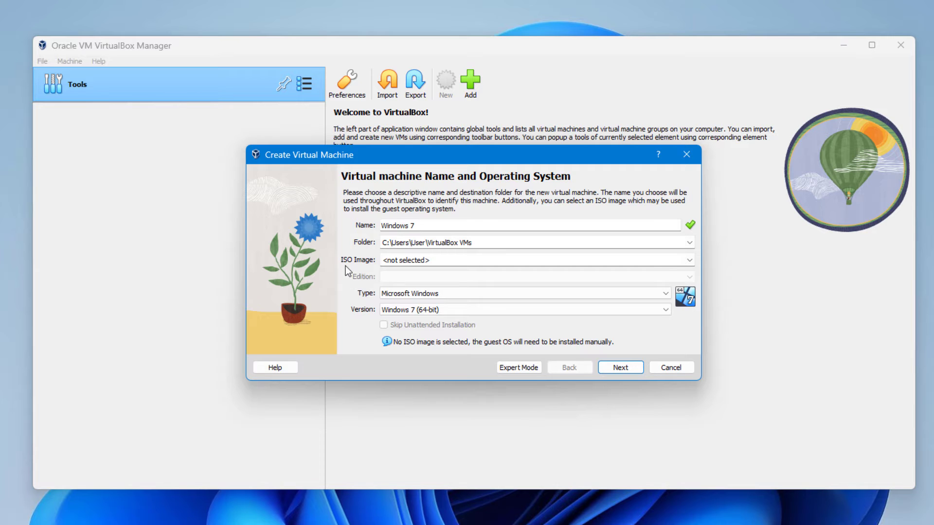
Step: Attach the Windows 7 ISO from the Desktop and skip unattended installation
click(690, 259)
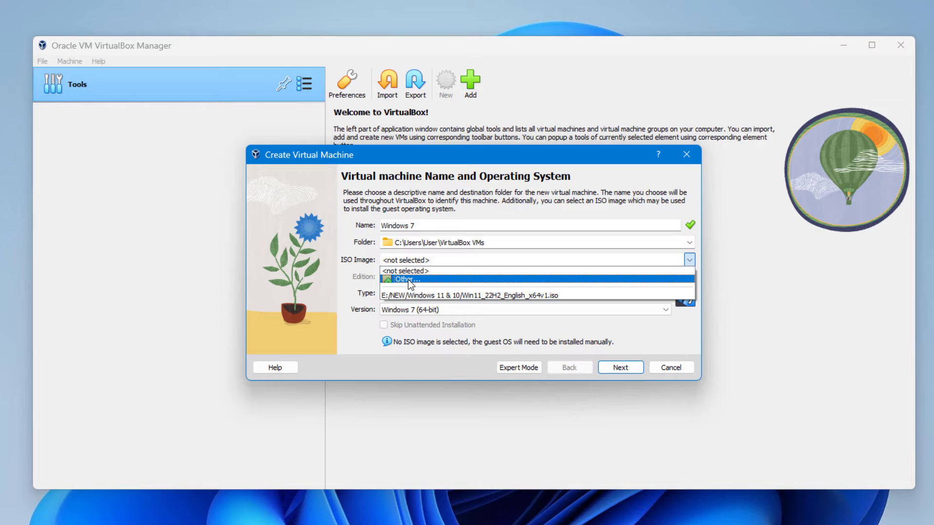
click(407, 280)
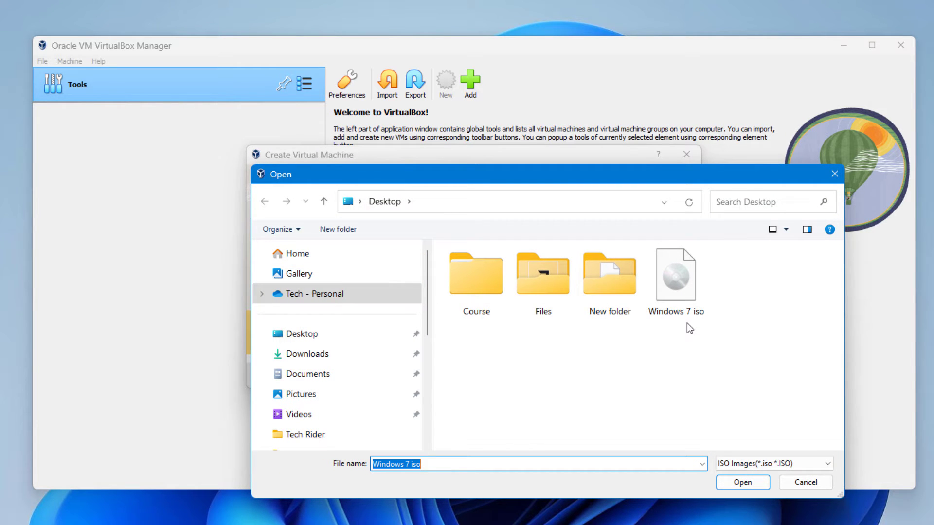
double_click(679, 281)
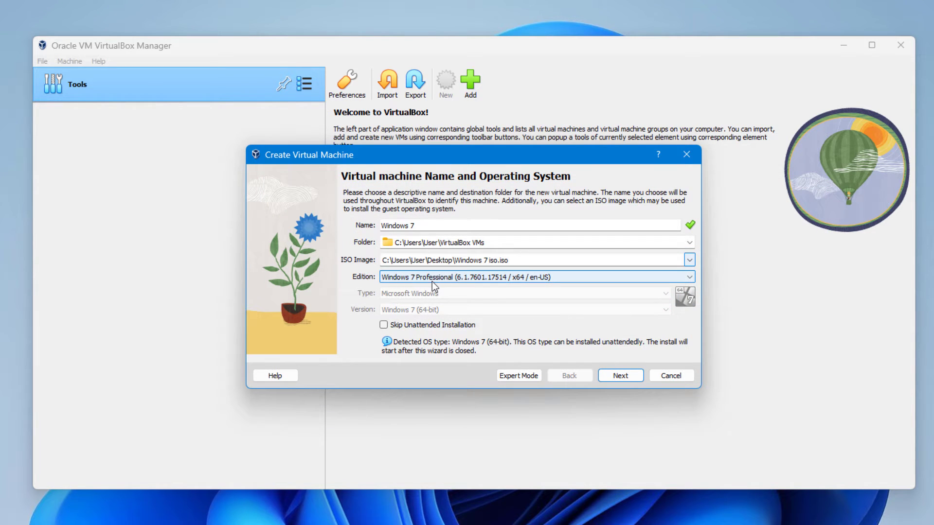
click(384, 326)
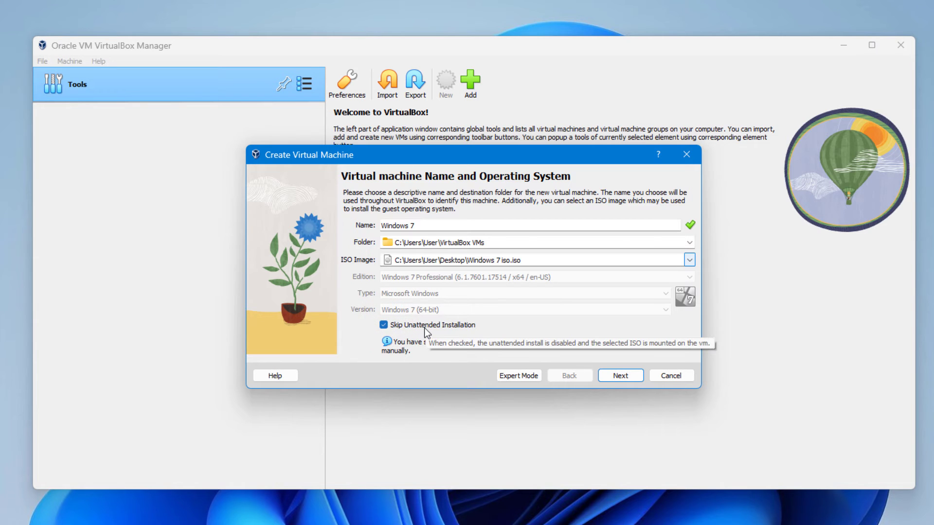
click(621, 377)
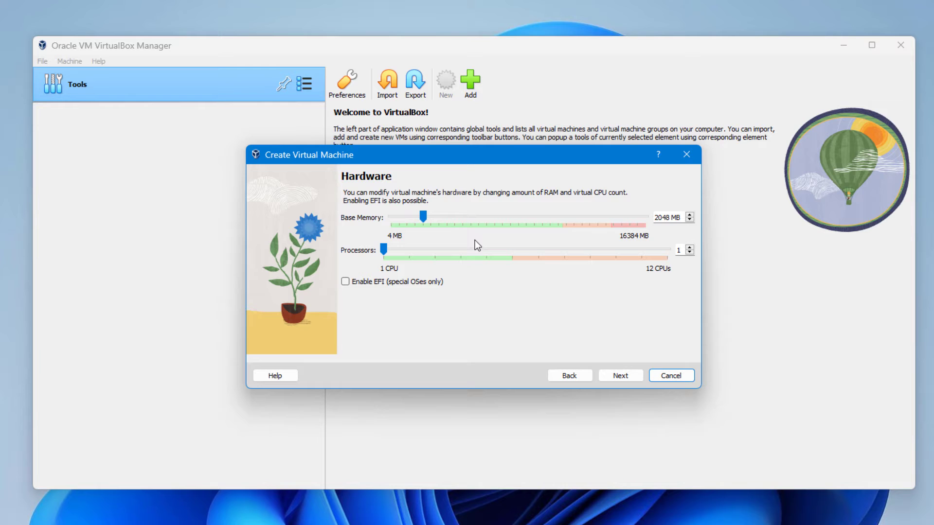
Step: Give the machine 8192 MB base memory and 3 processors
drag(424, 217, 518, 217)
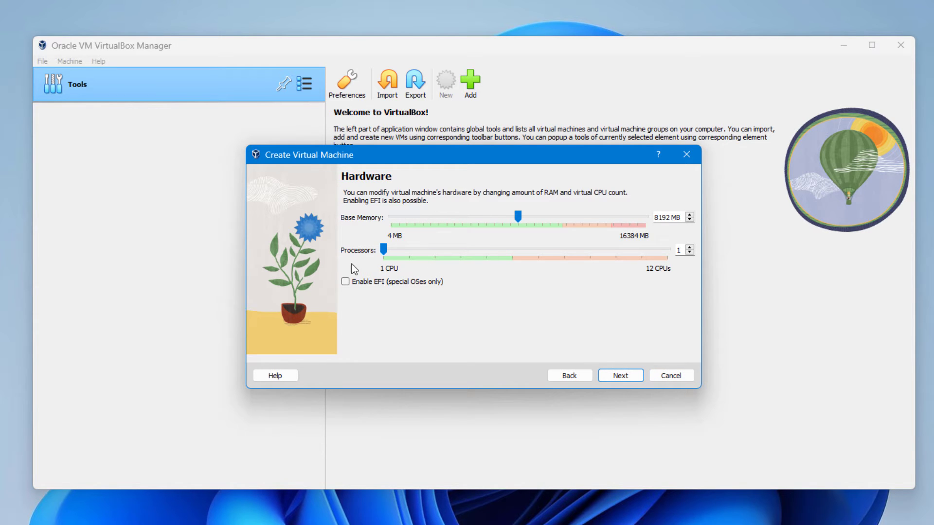
click(384, 249)
drag(387, 249, 444, 253)
click(620, 376)
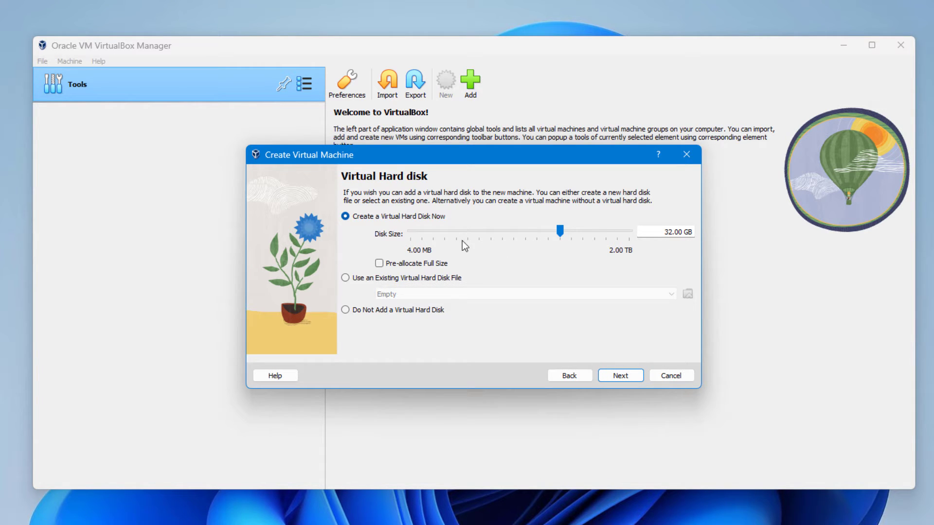
Step: Size the virtual disk at 25.79 GB and finish creating the machine
drag(560, 231, 555, 234)
click(623, 380)
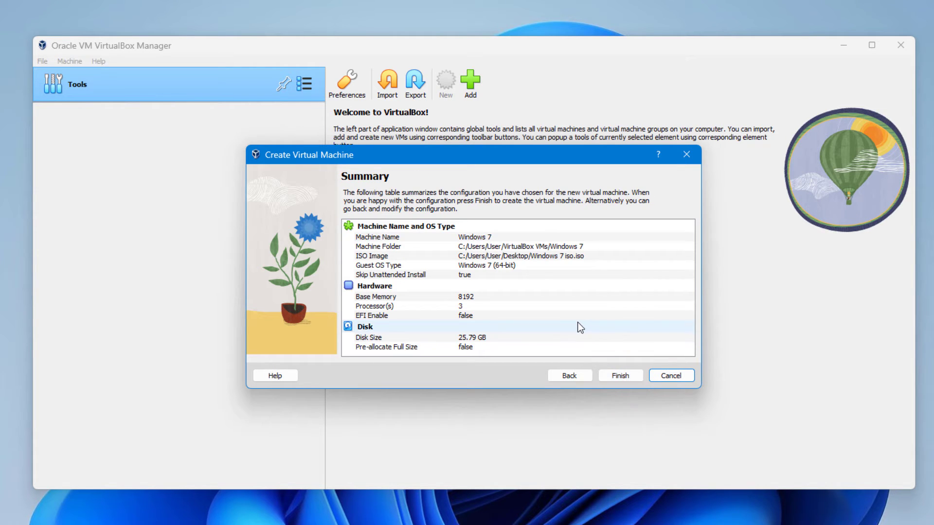
click(621, 377)
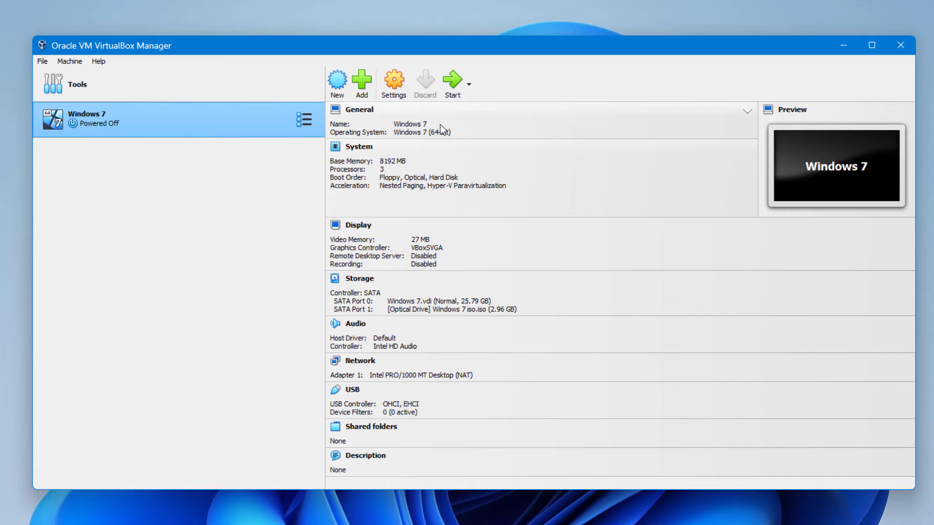
Step: Start the Windows 7 VM and maximize its window at the installer screen
click(453, 86)
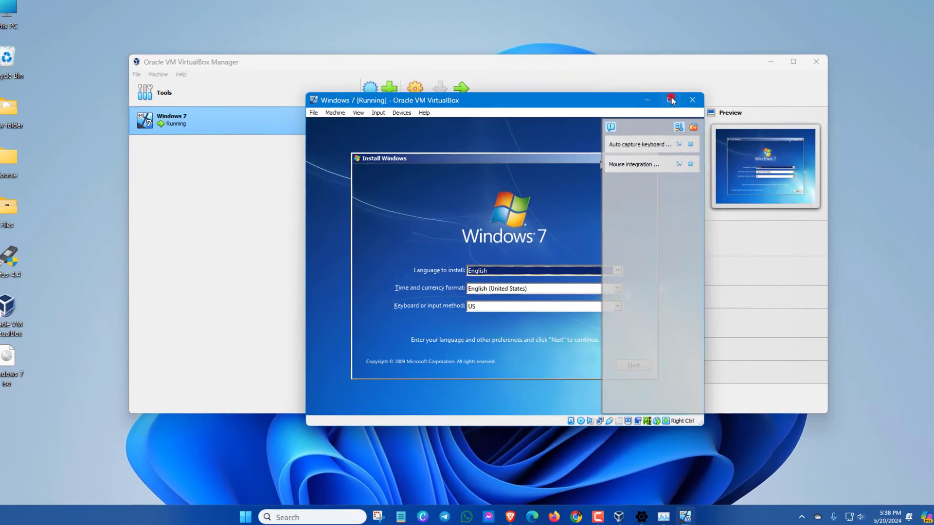
click(679, 79)
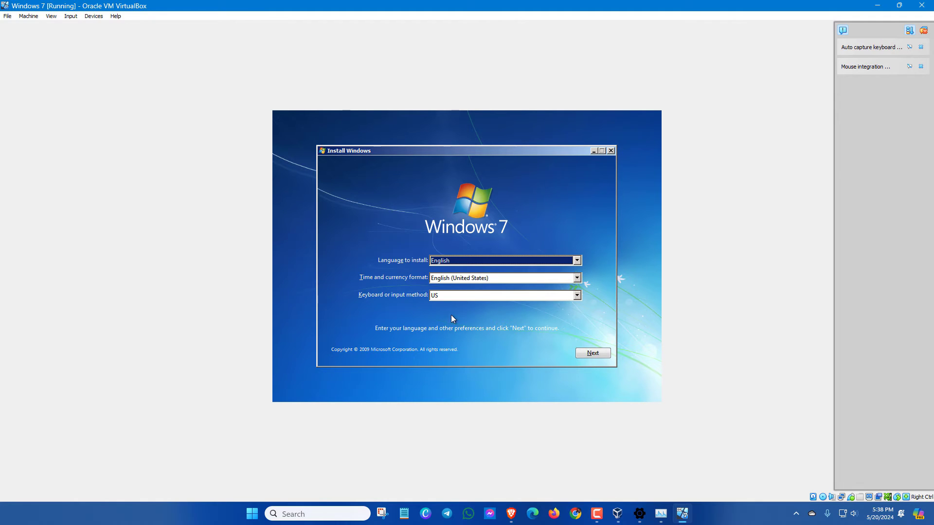
Step: Keep default language settings, accept the license terms, and choose Custom (advanced) installation
click(593, 354)
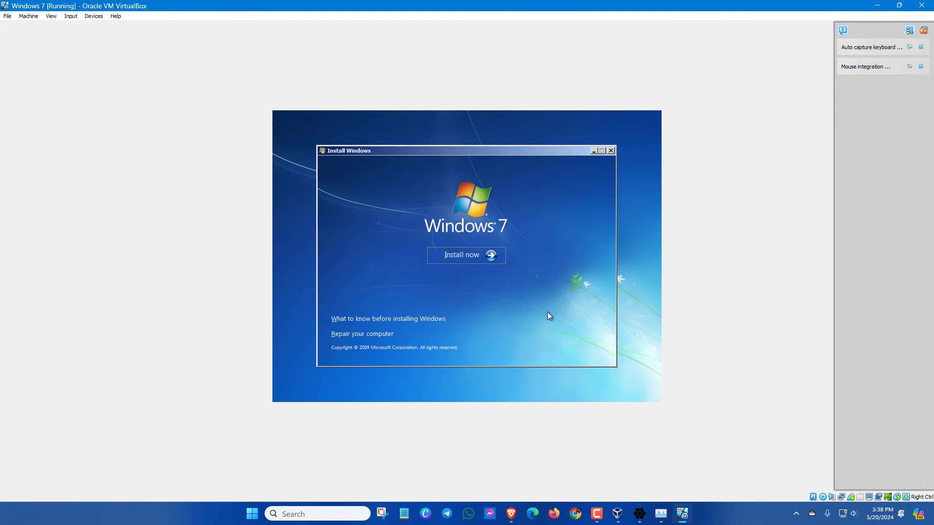
click(470, 261)
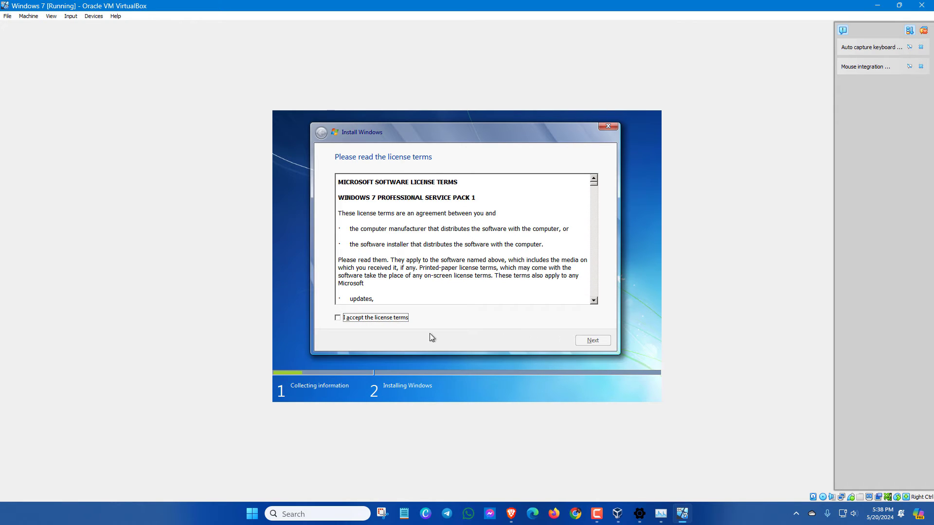
click(338, 317)
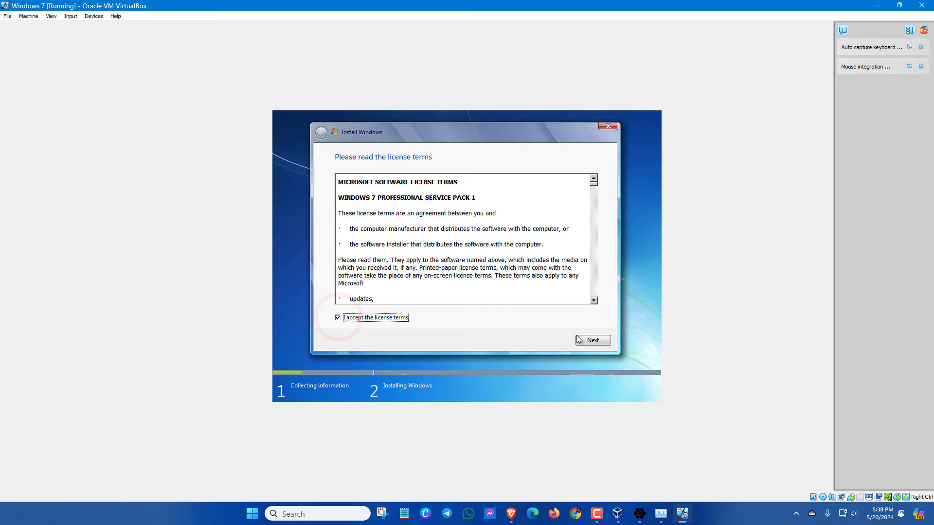
click(594, 341)
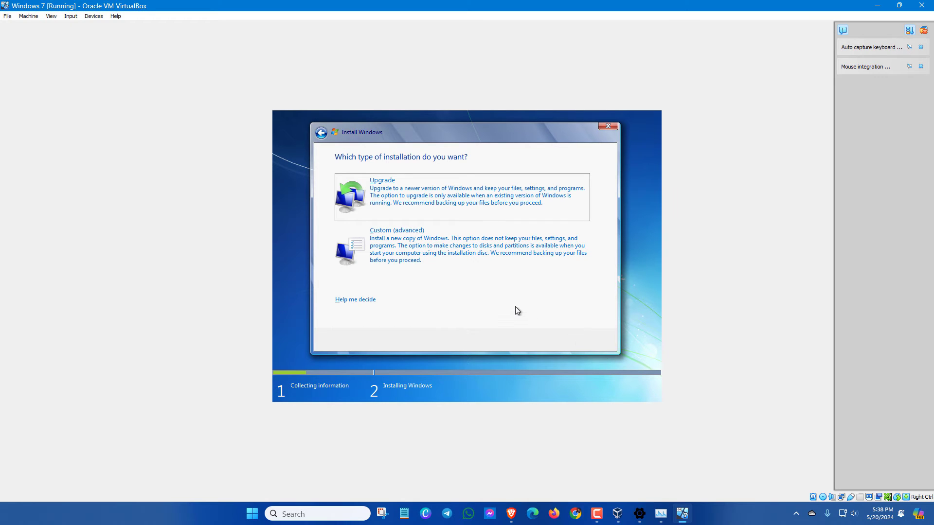
click(414, 253)
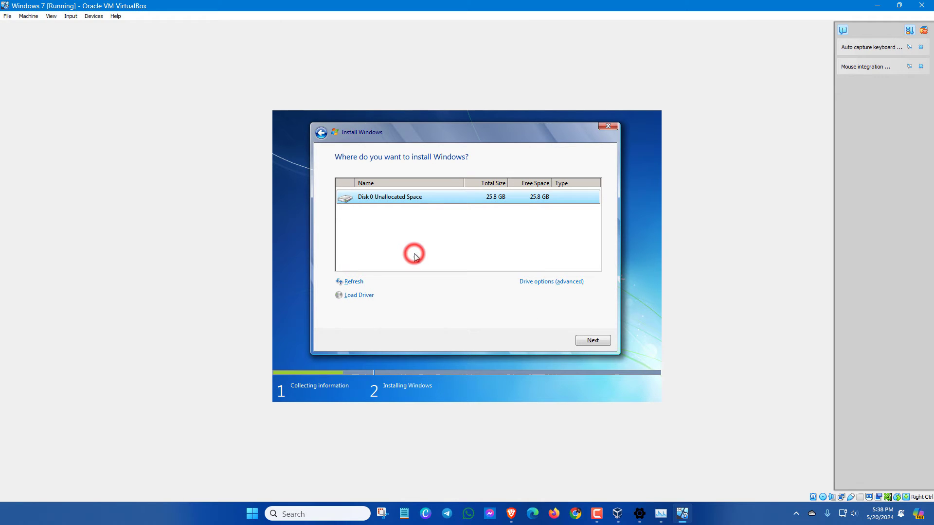
Step: Install Windows onto the 25.8 GB unallocated disk and set the user name TR
click(594, 342)
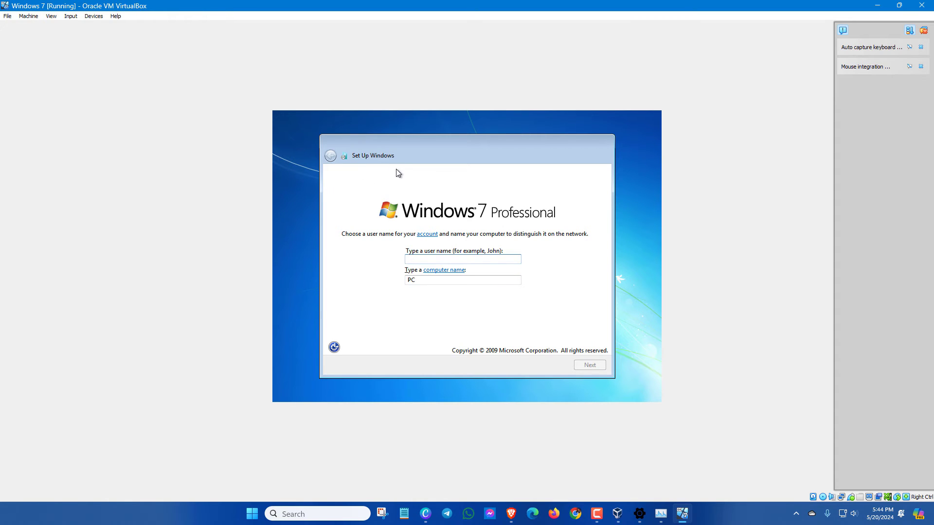
click(426, 260)
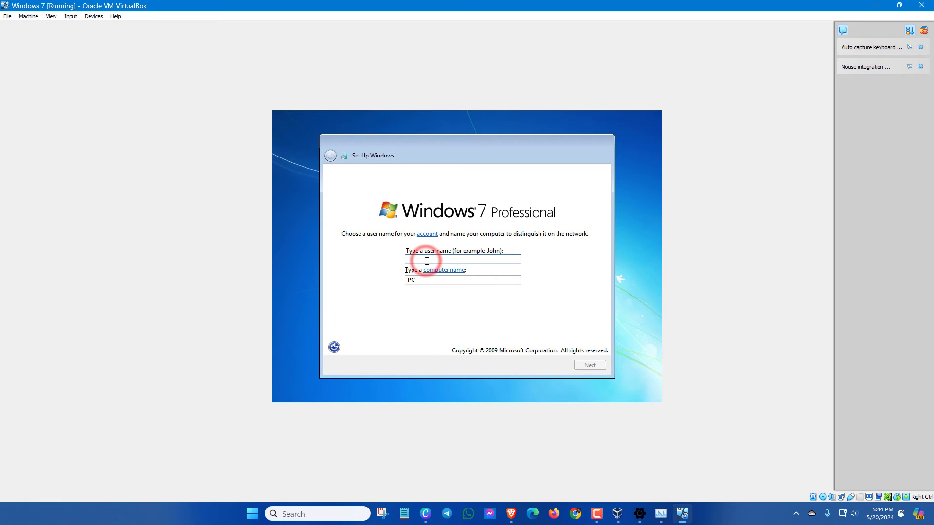
text(T)
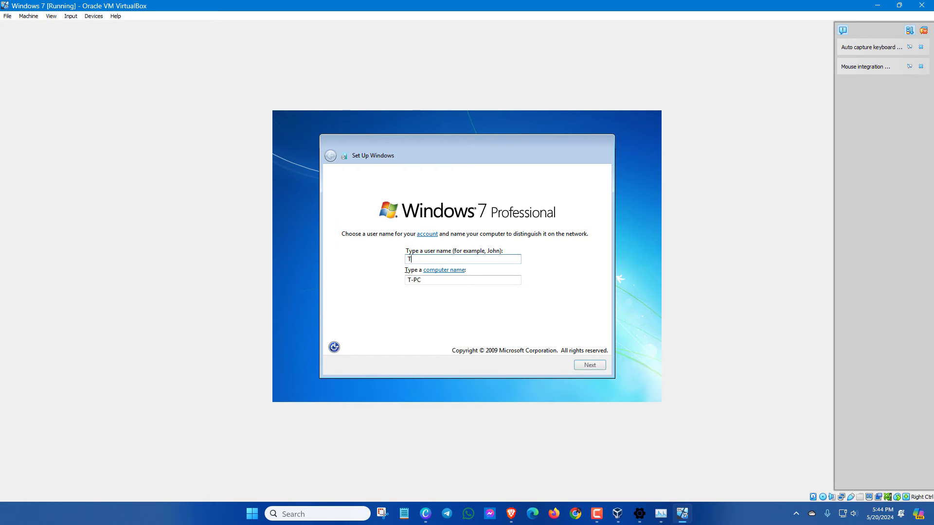
text(R)
click(593, 366)
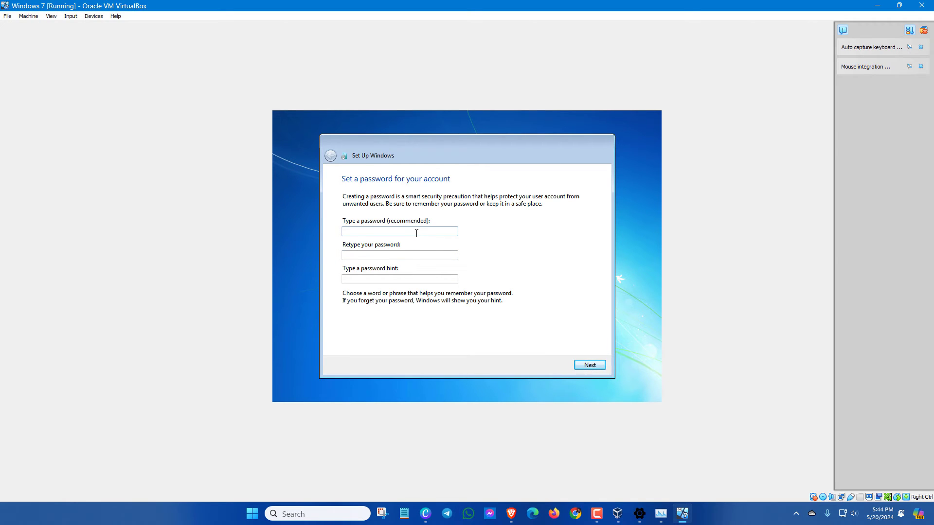
text(tech)
Step: Confirm the password and hint, postpone updates, keep the time settings, and choose Home network
click(585, 365)
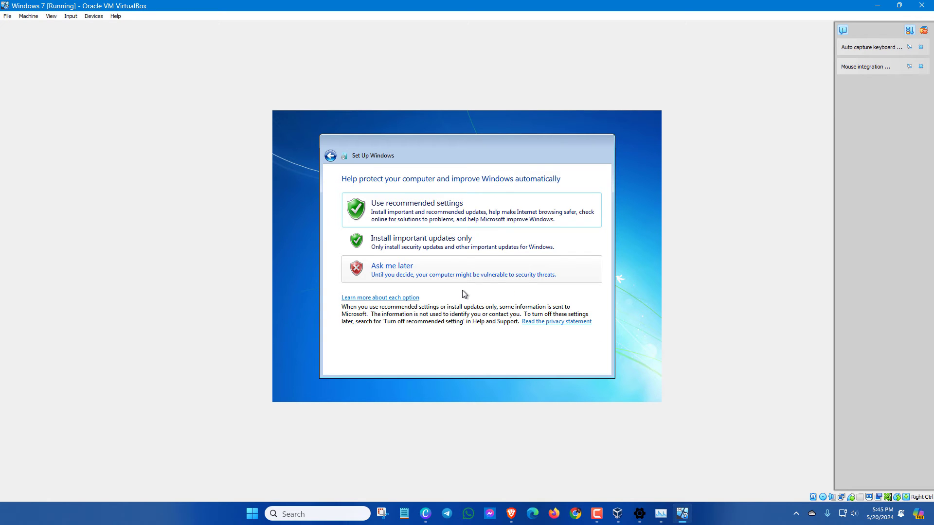
click(407, 270)
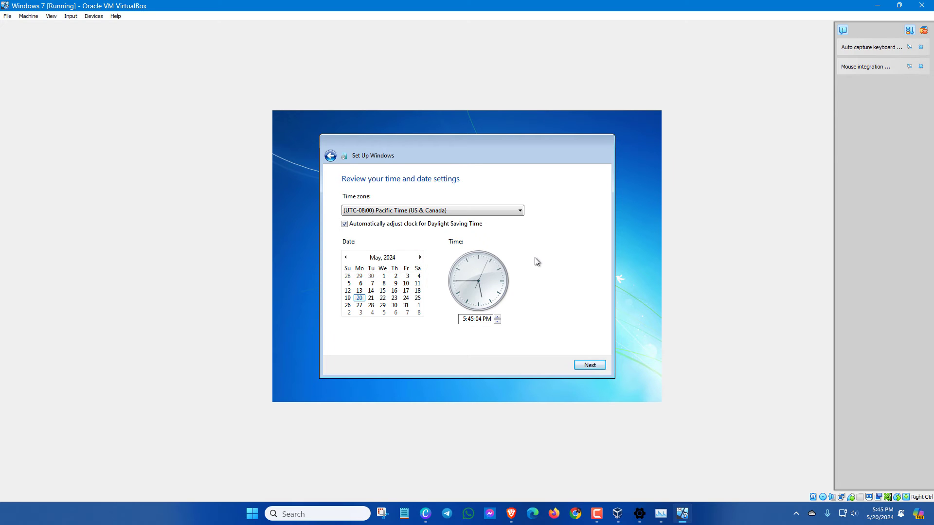
click(593, 366)
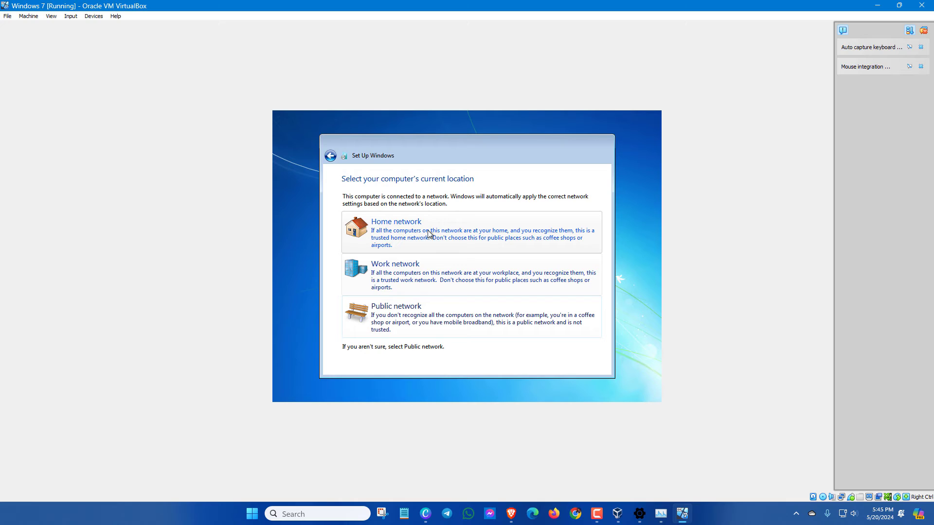
click(444, 232)
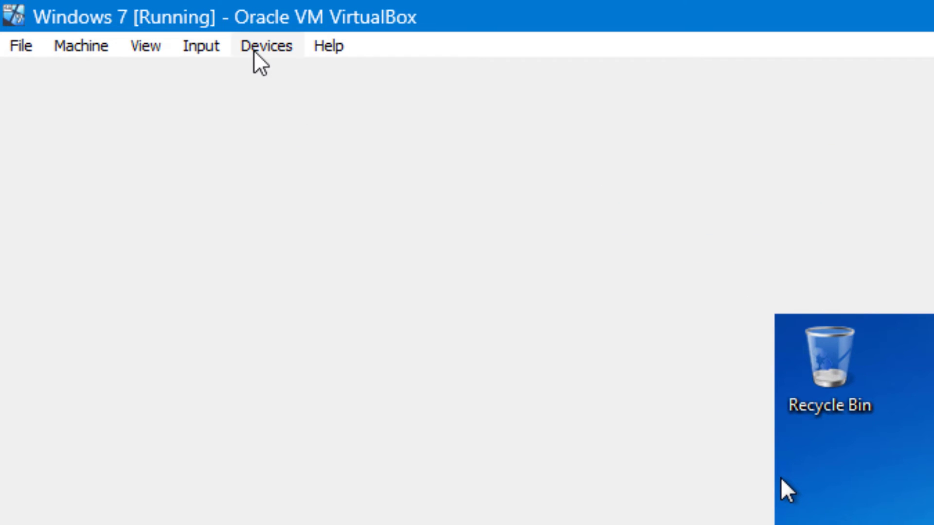
Step: Insert the Guest Additions CD image from the Devices menu
click(260, 52)
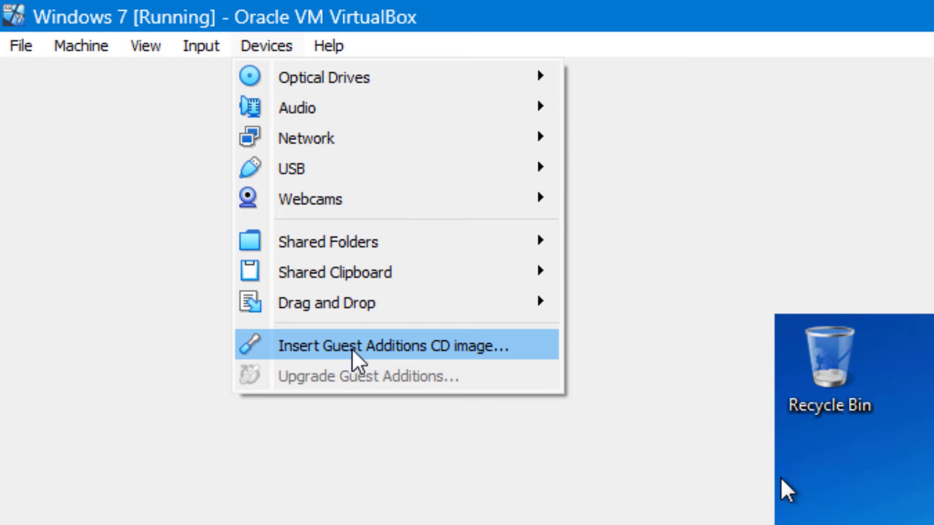
click(367, 349)
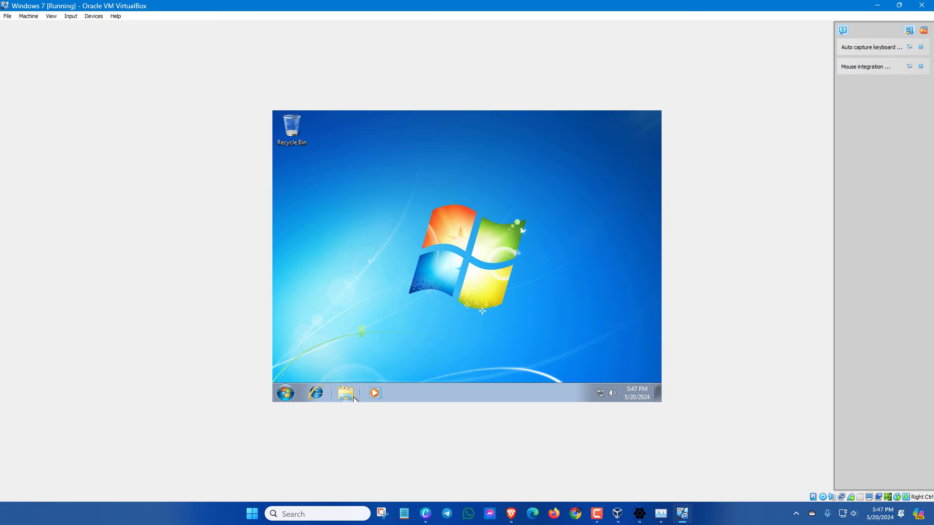
Step: Browse Windows Explorer to Computer and open the VirtualBox Guest Additions CD drive
click(346, 395)
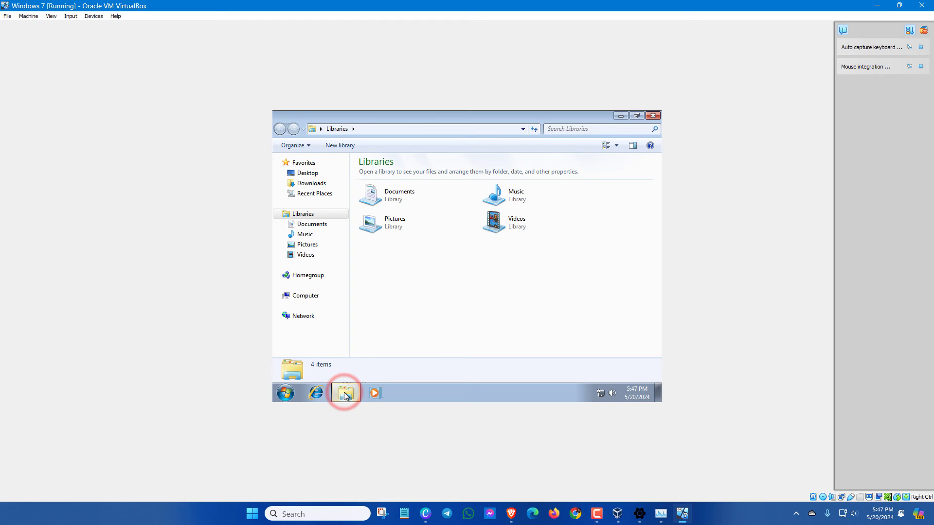
click(306, 297)
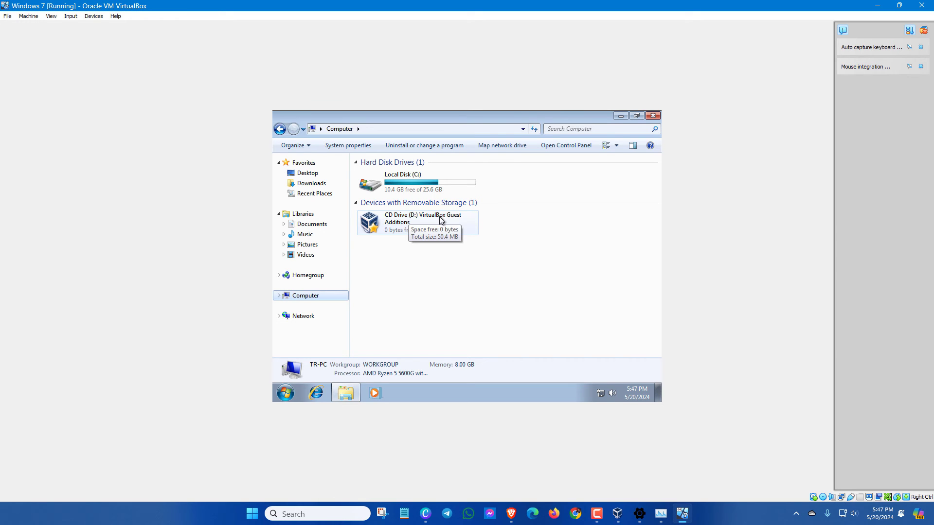
double_click(400, 226)
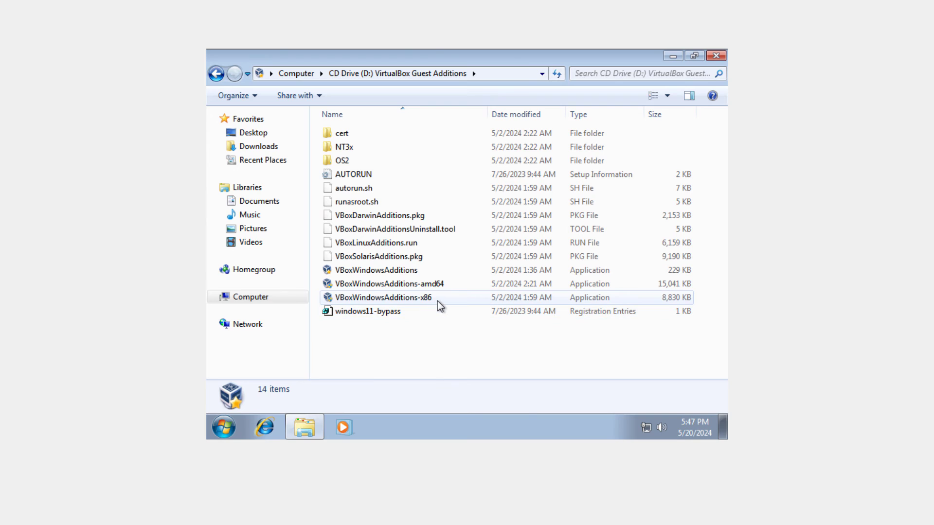
Step: Run the 64-bit Guest Additions installer as administrator and start installing at the default location
right_click(415, 283)
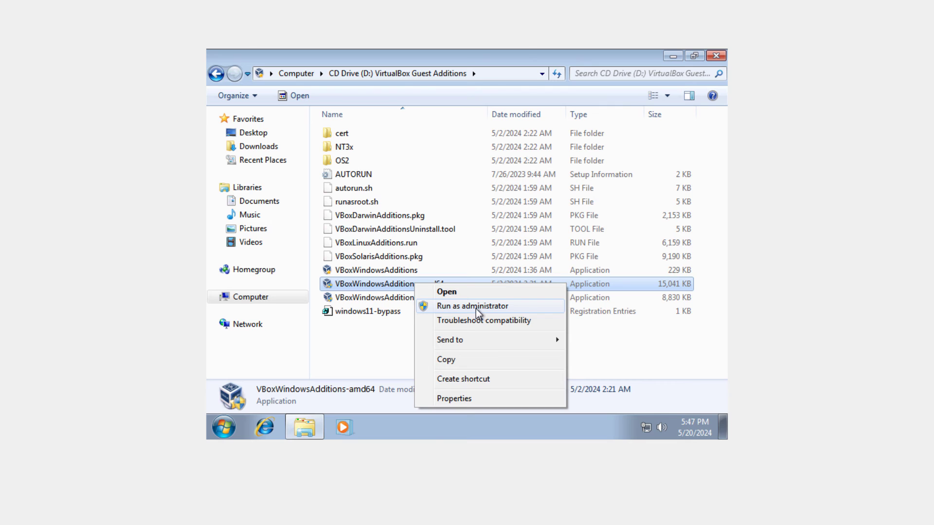
click(467, 306)
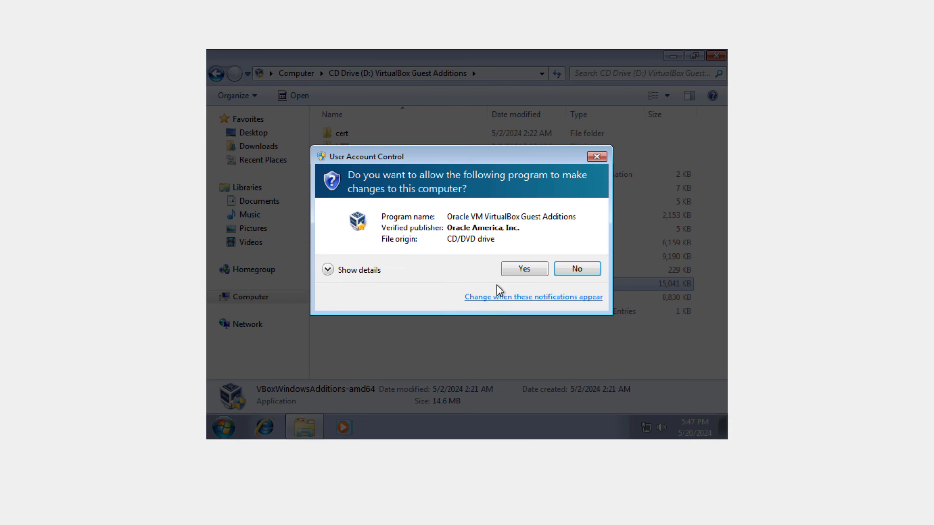
click(514, 270)
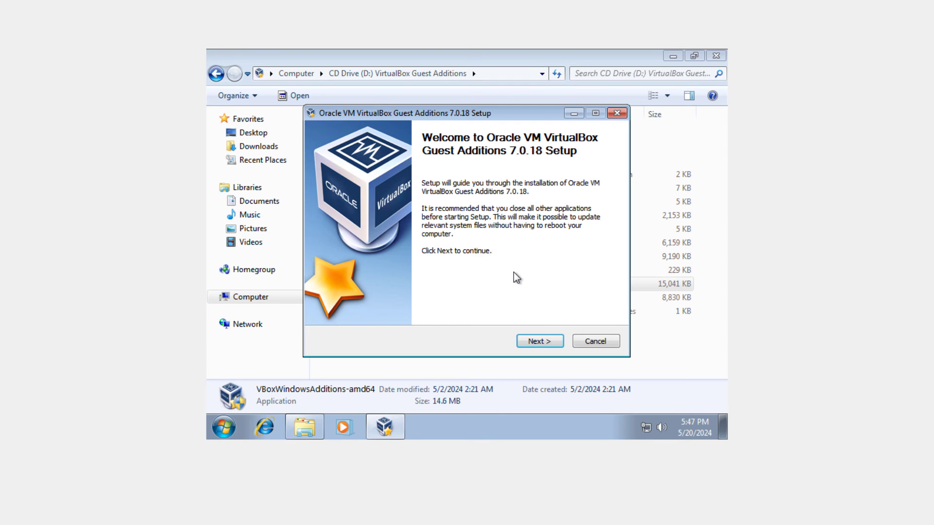
click(540, 340)
click(540, 341)
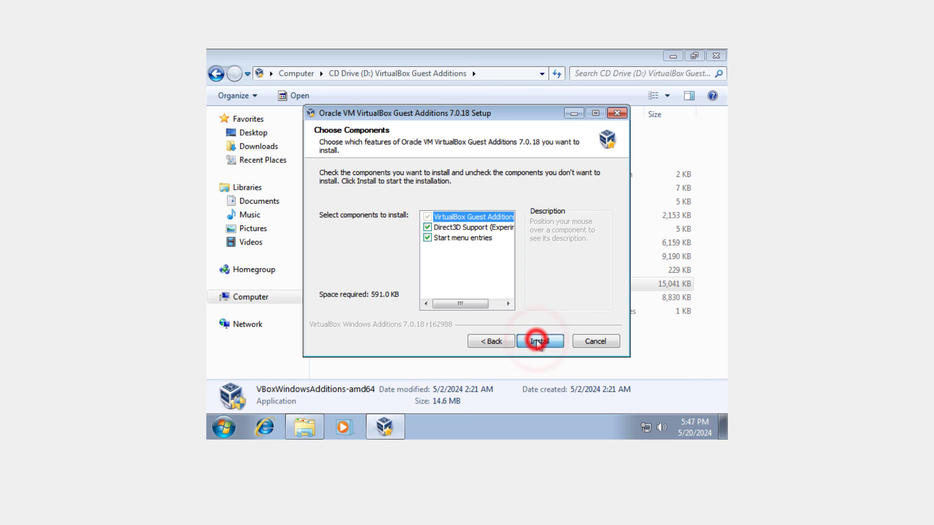
click(537, 343)
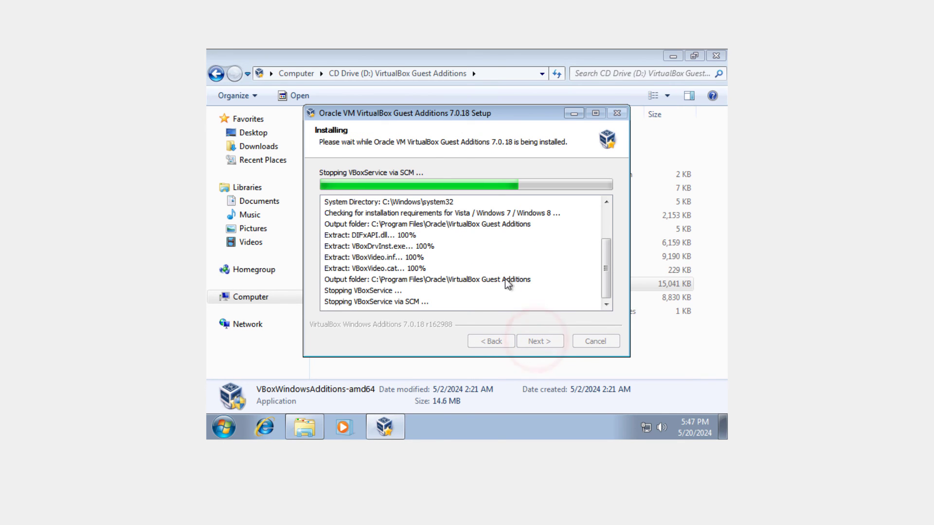
Step: Always trust Oracle drivers, install the system device driver, and reboot the VM
click(311, 239)
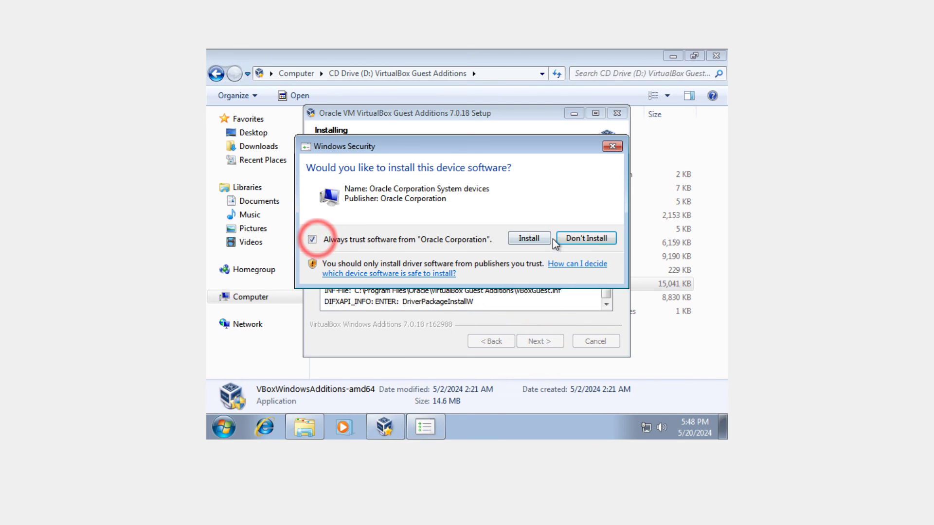
click(526, 239)
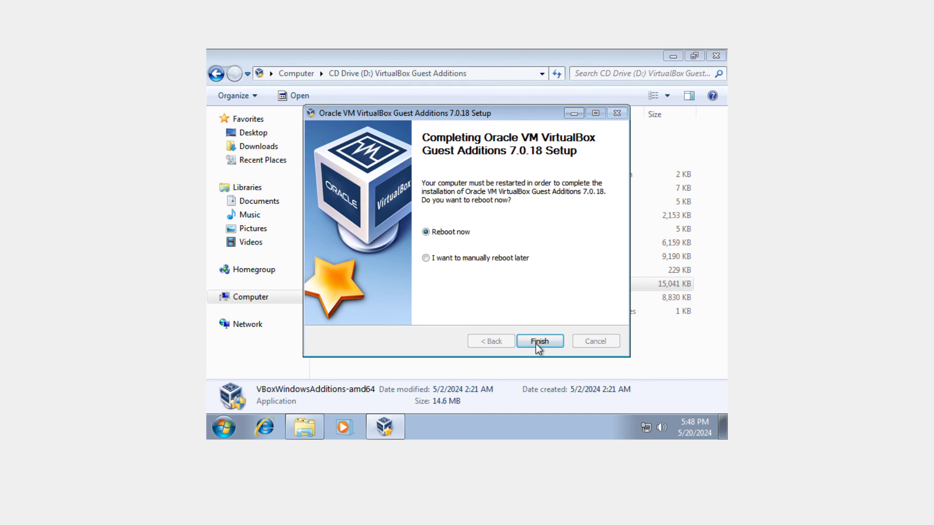
click(542, 342)
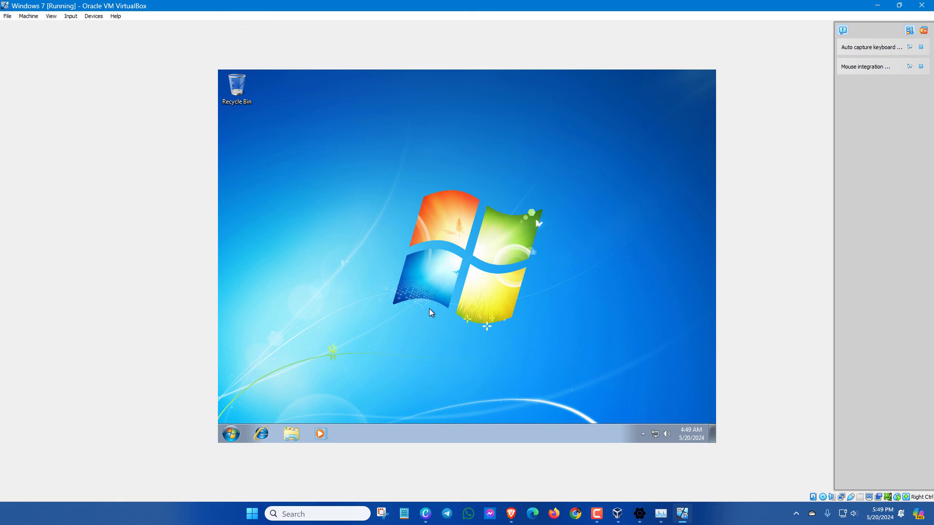
Step: Set the desktop resolution from 1024 × 768 to 1280 × 720, apply it, and keep the change
right_click(324, 208)
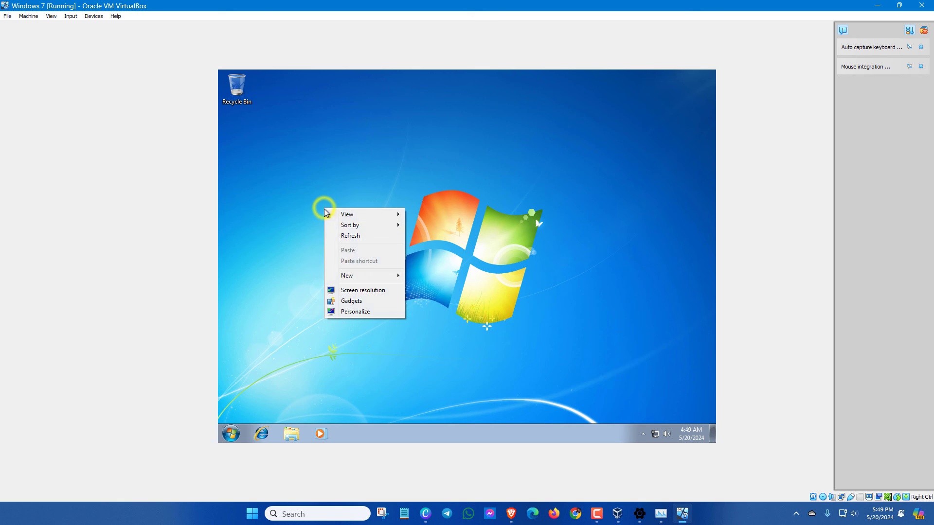
click(368, 289)
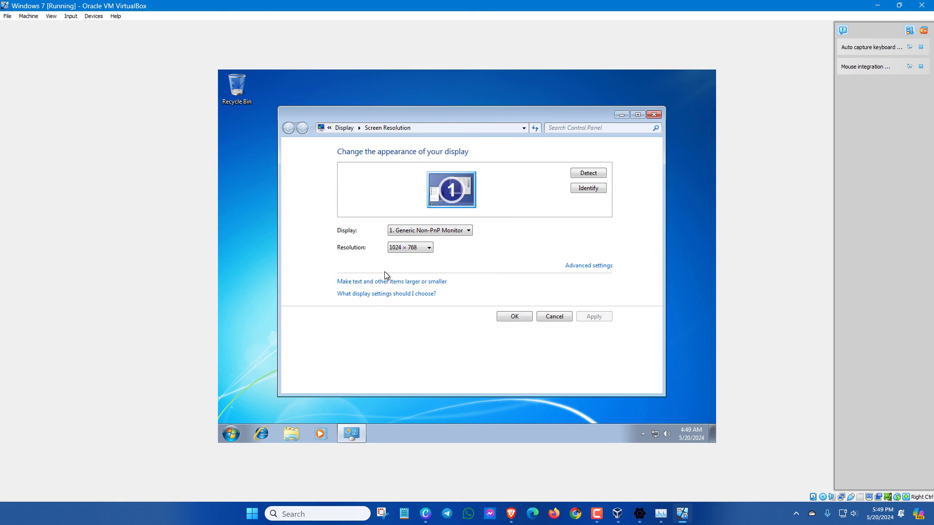
click(417, 250)
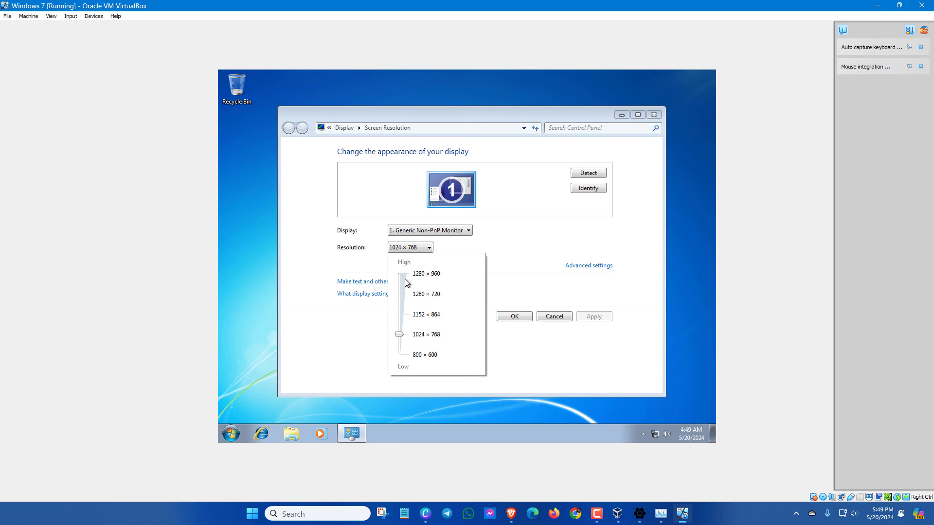
drag(399, 334, 406, 300)
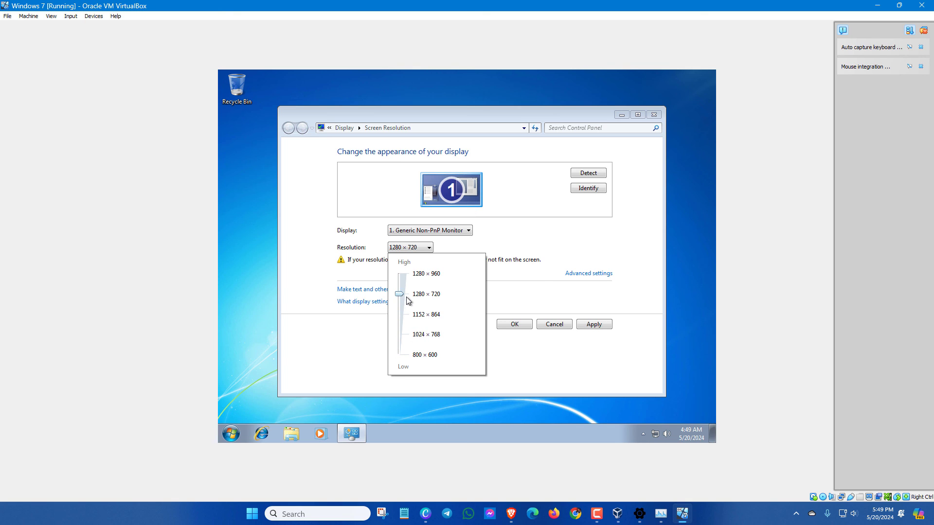
click(588, 324)
click(511, 325)
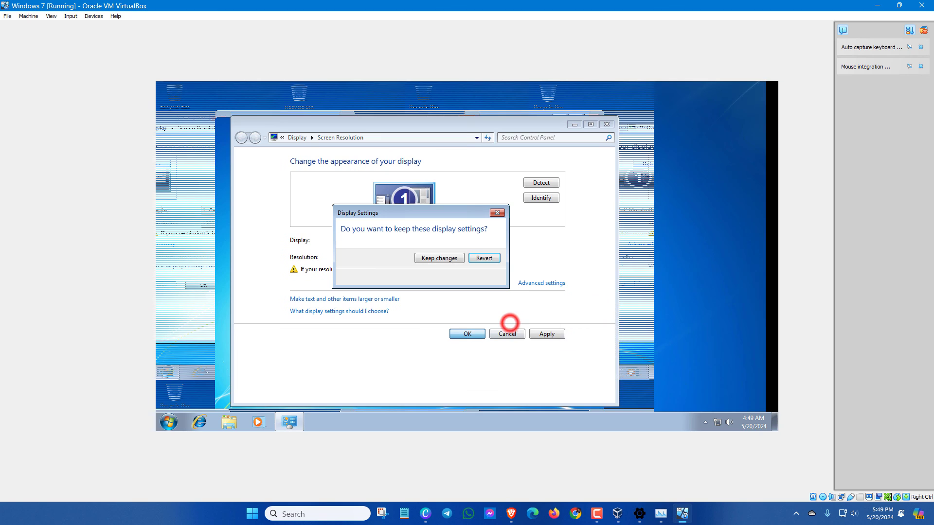
click(438, 259)
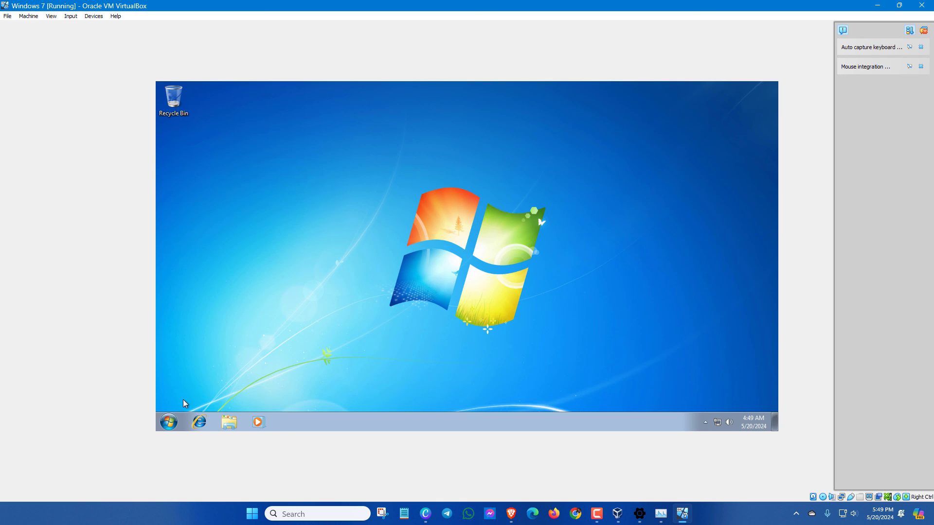
click(167, 423)
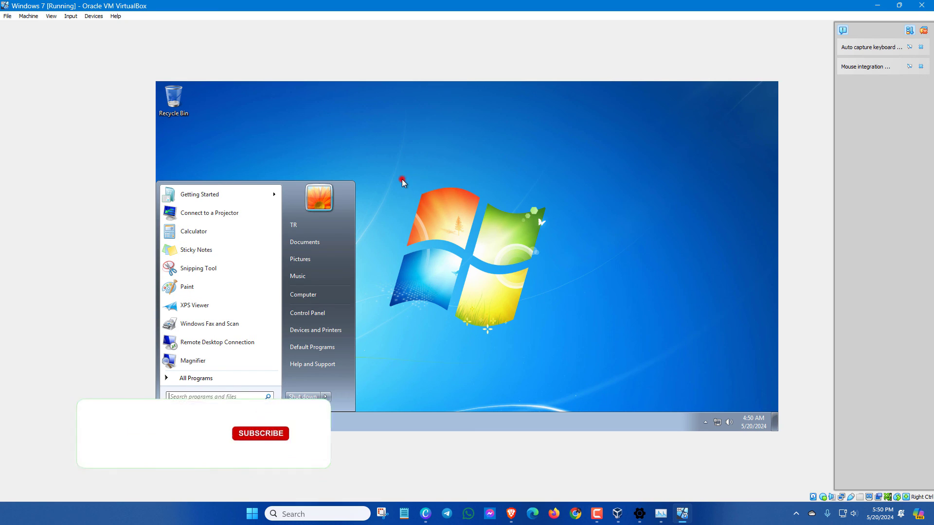
click(403, 180)
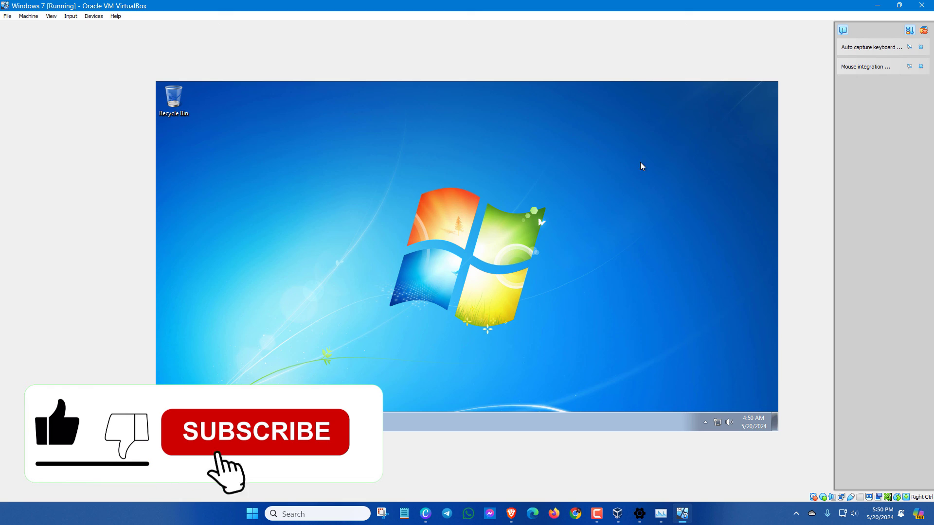